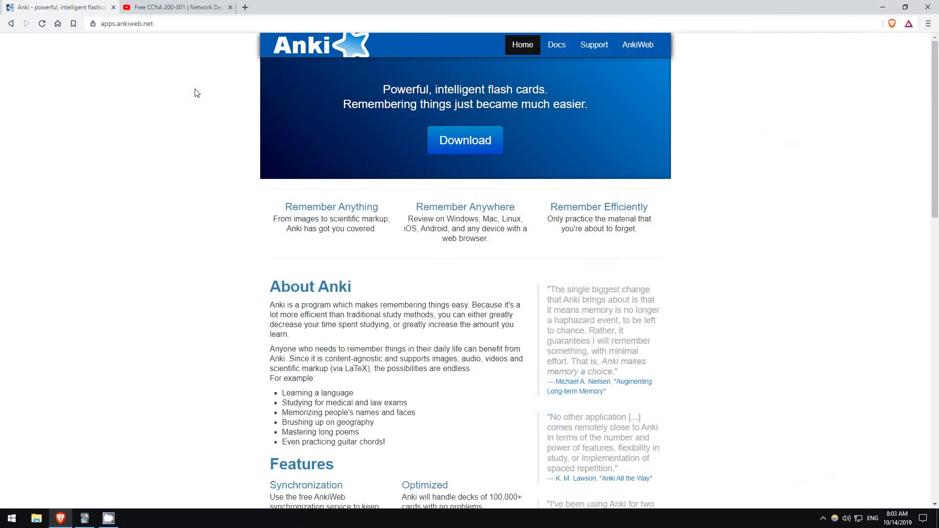
Show the Anki website's Download section, viewing Mac and Linux before the Windows 2.1.15 installer options
left_click(164, 24)
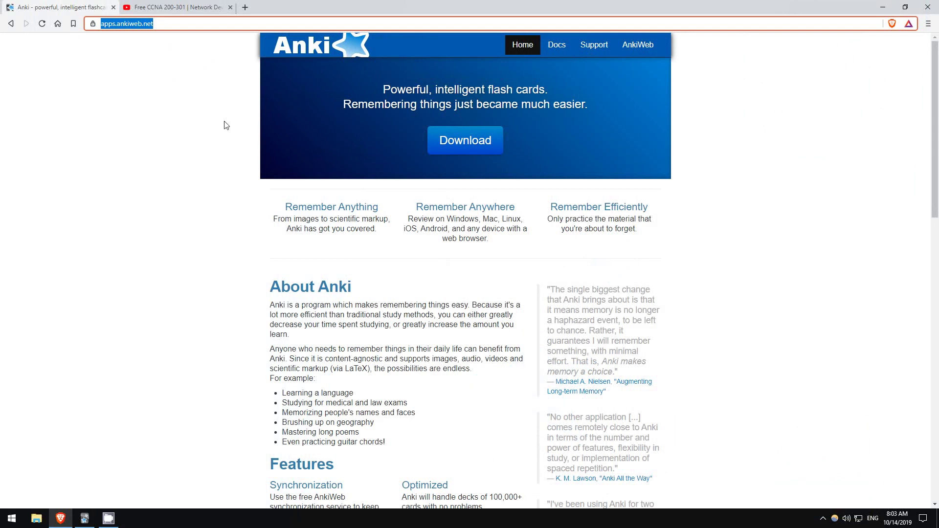
left_click(353, 136)
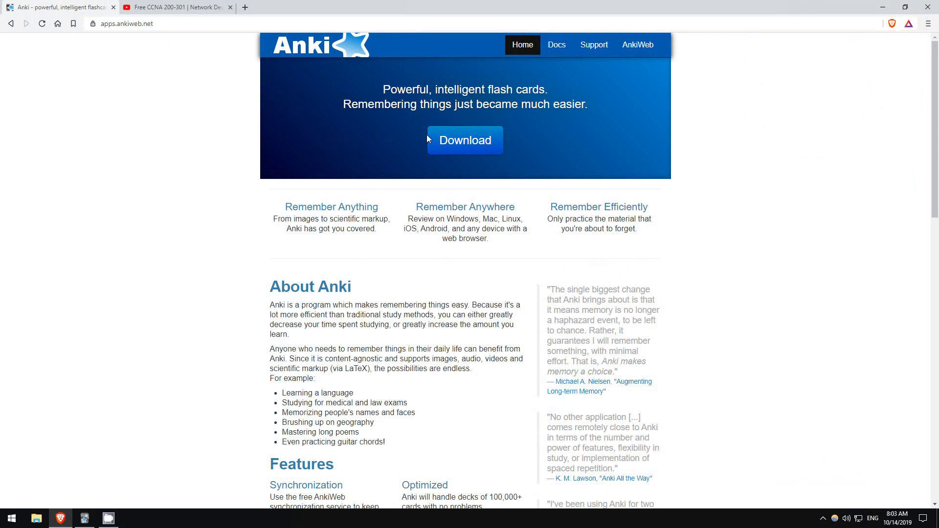
left_click(439, 142)
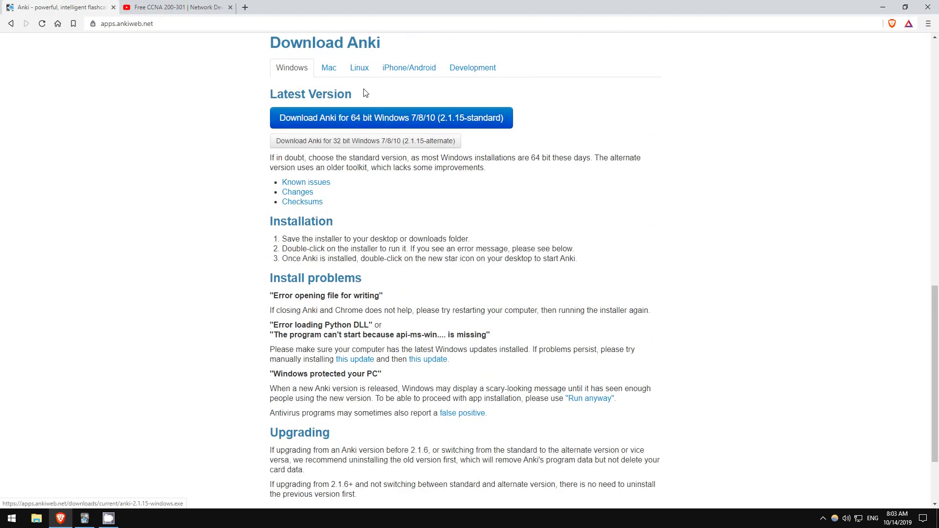
left_click(338, 78)
left_click(364, 163)
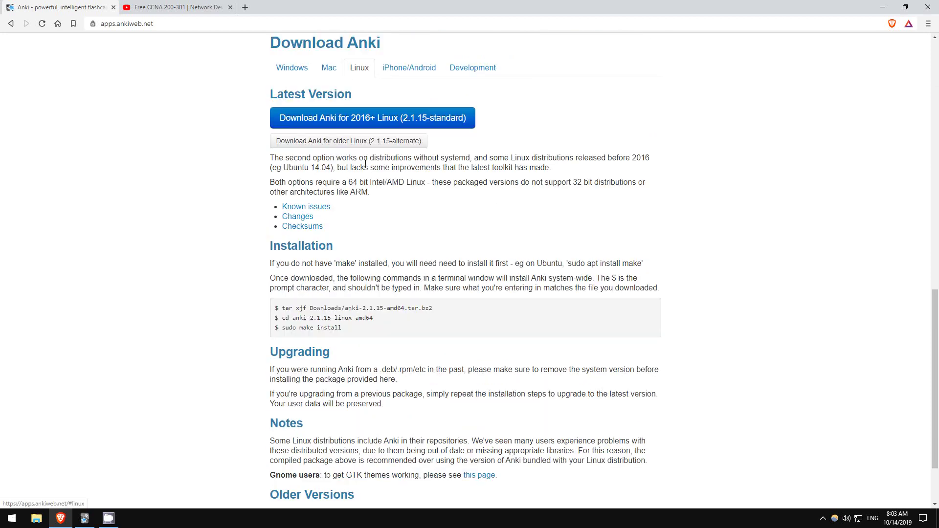
left_click(303, 76)
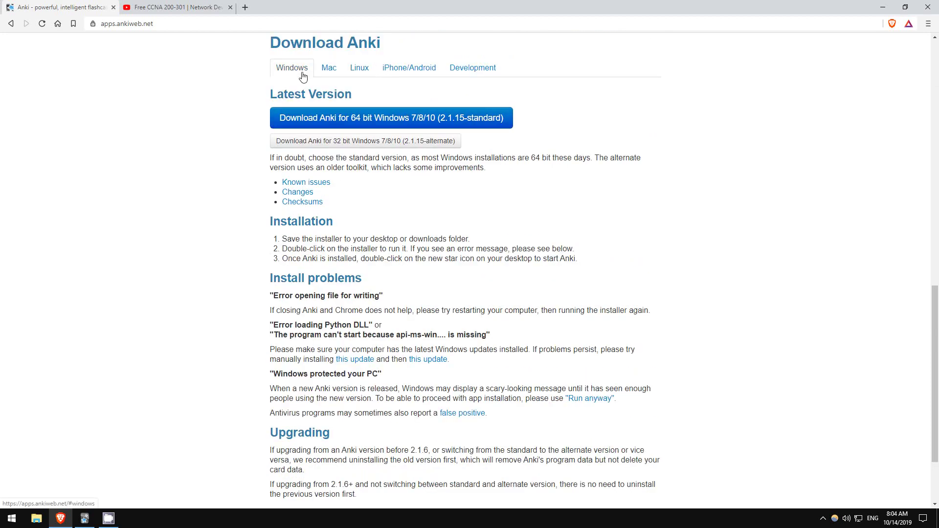
In the Anki desktop app, create a new deck named 'CCNA 200-301'
left_click(92, 521)
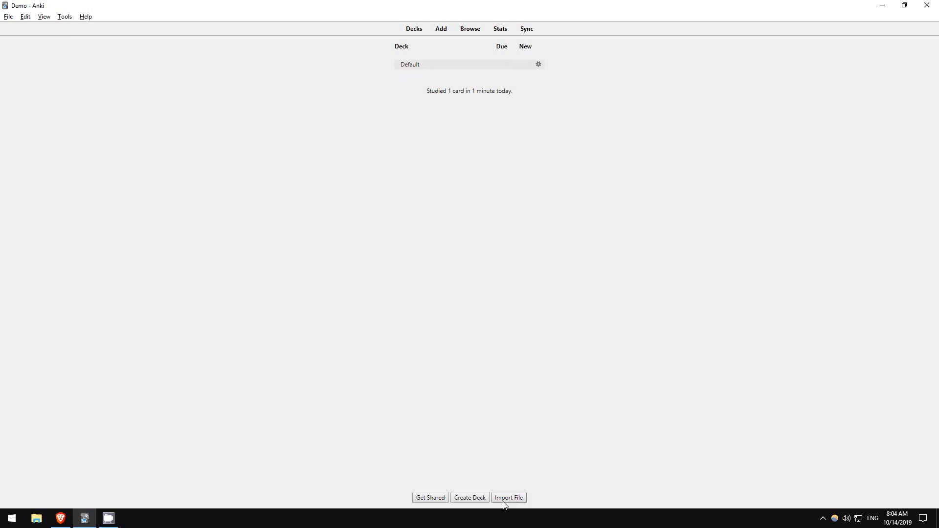
left_click(470, 498)
type("CC")
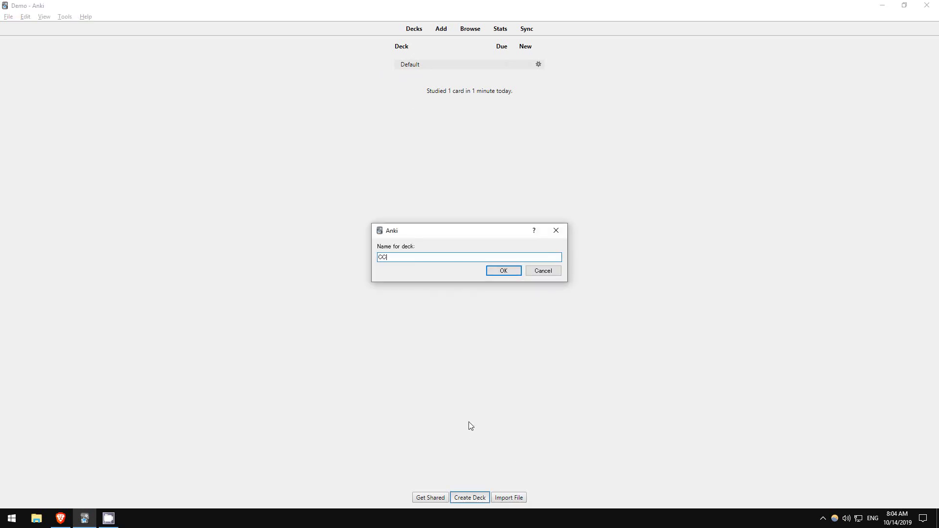
type("NA 200-301")
key("Return")
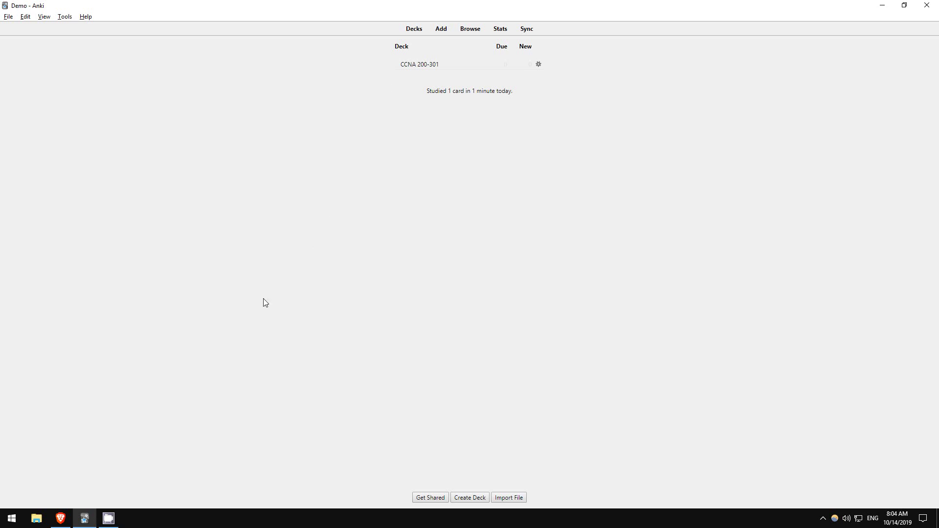
Follow the CCNA video's description link to the Google Drive page for 01networkdevices.apkg
left_click(60, 519)
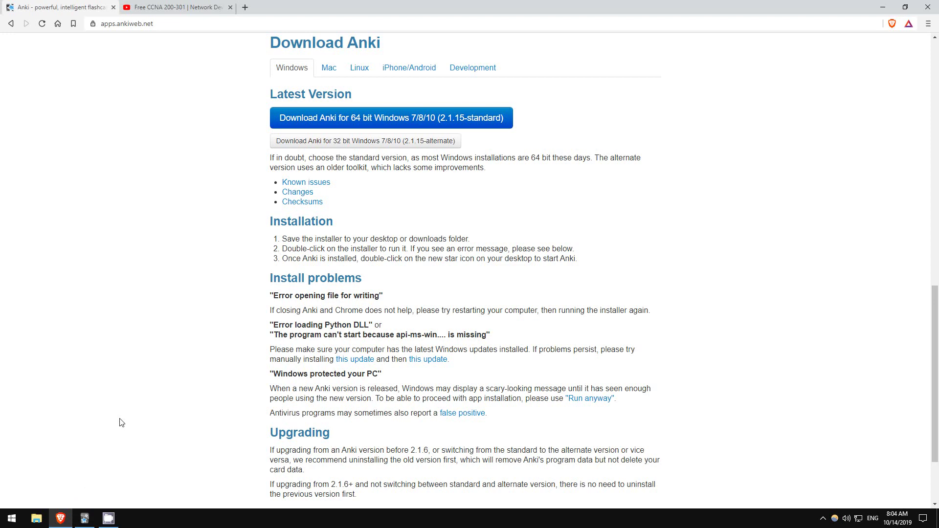
left_click(180, 8)
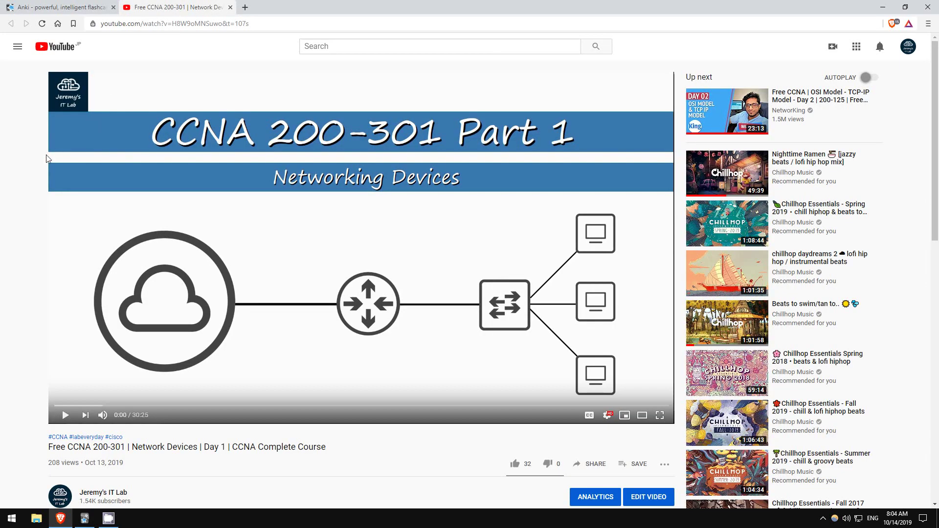
scroll(30, 169, "down", 4)
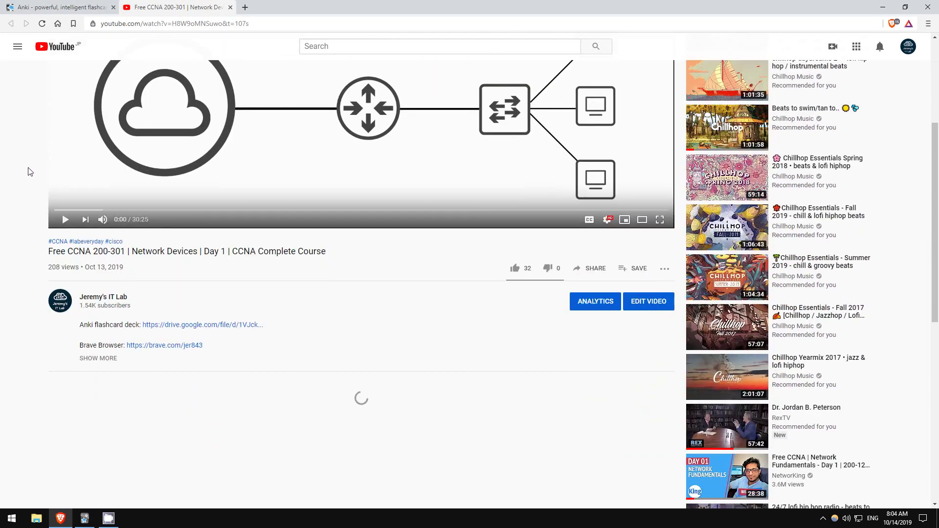
left_click(194, 325)
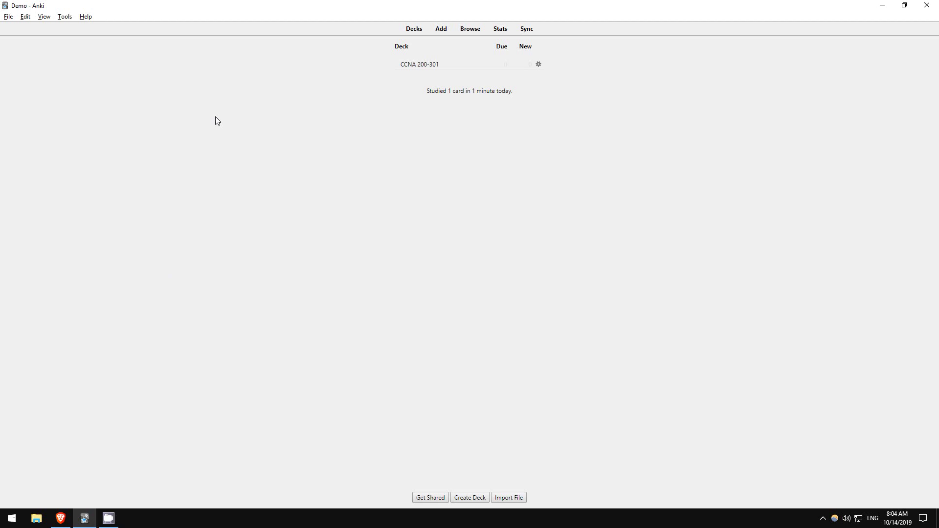
Import 01networkdevices.apkg from the Desktop and dismiss the 22-note import summary
left_click(9, 18)
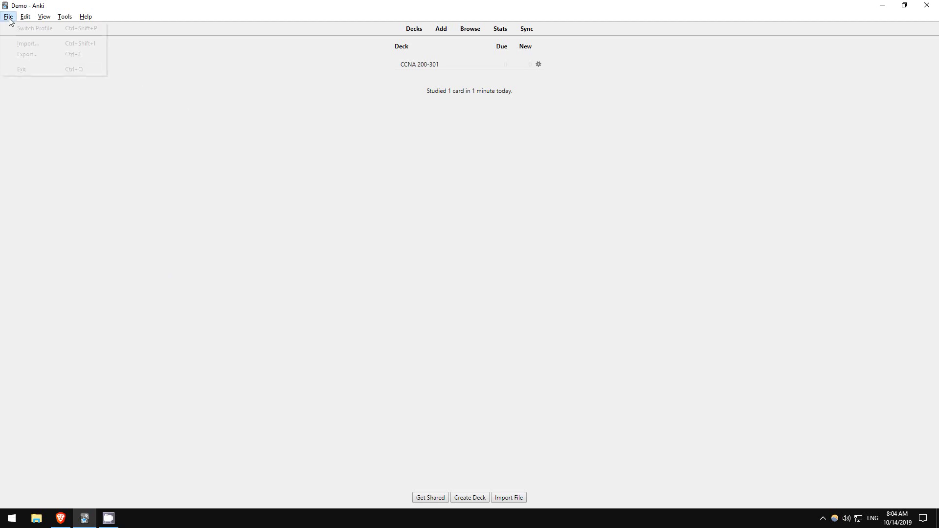
left_click(35, 44)
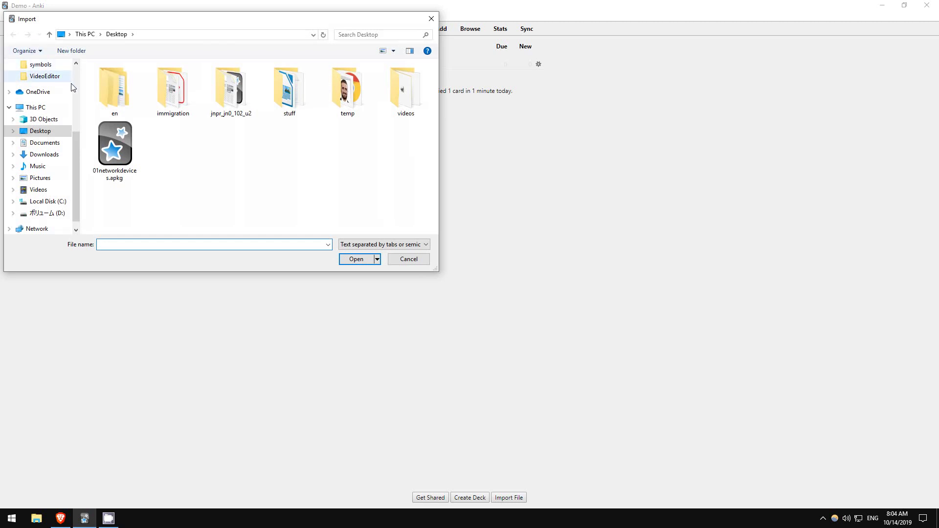
double_click(112, 142)
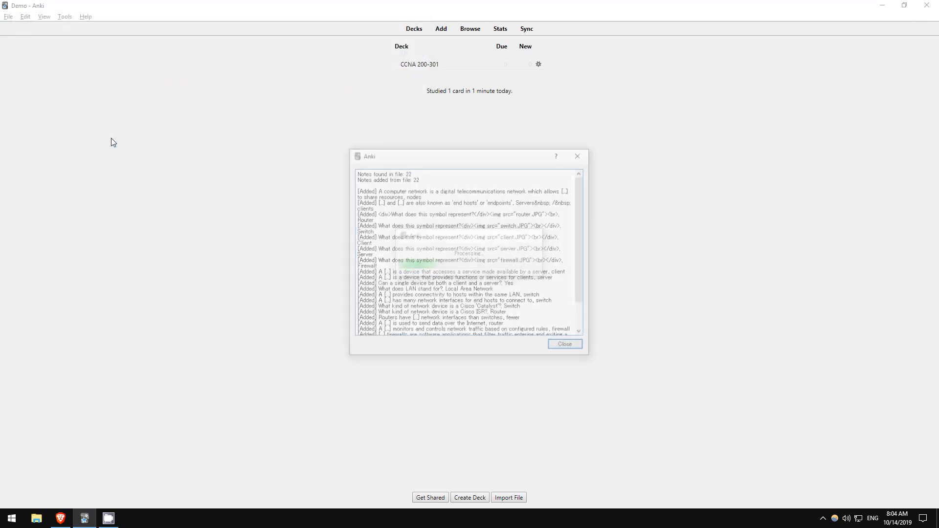
left_click(573, 347)
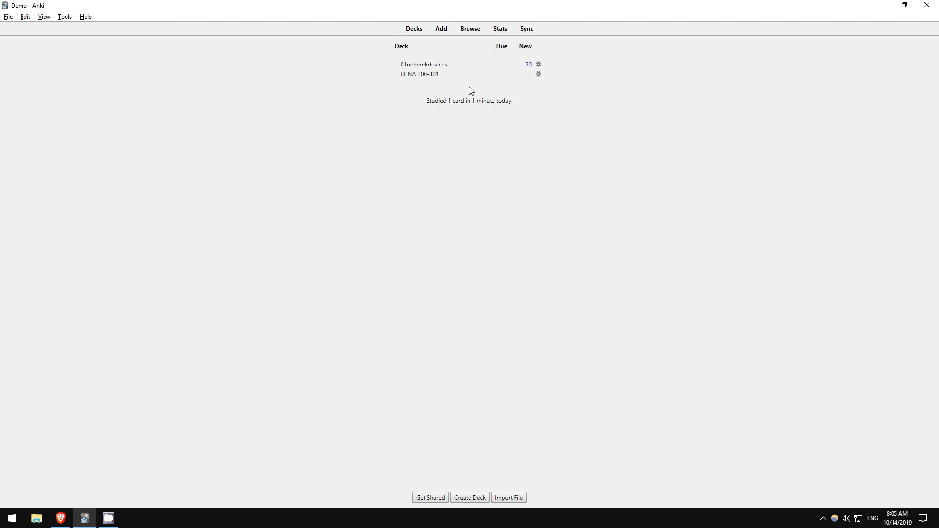
In the card browser, move all 22 cards from the 01networkdevices deck into the CCNA 200-301 deck
left_click(469, 30)
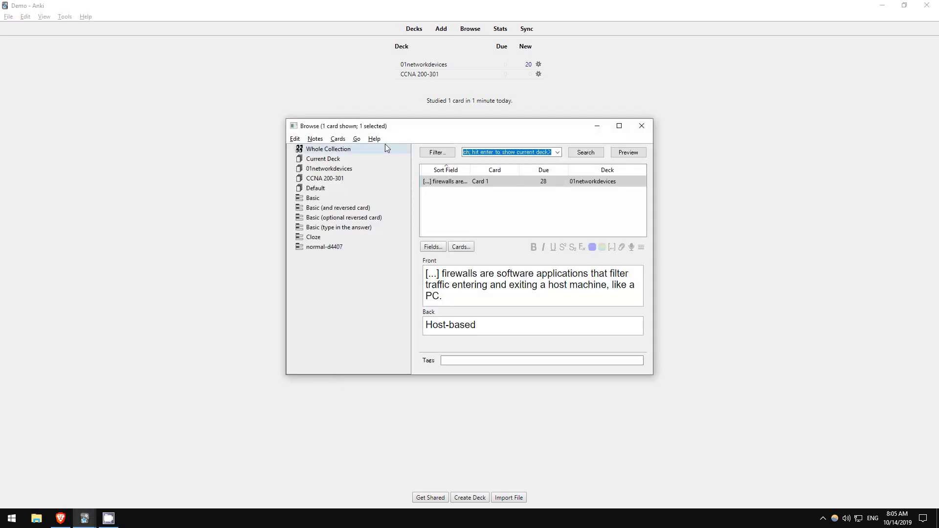
left_click(323, 170)
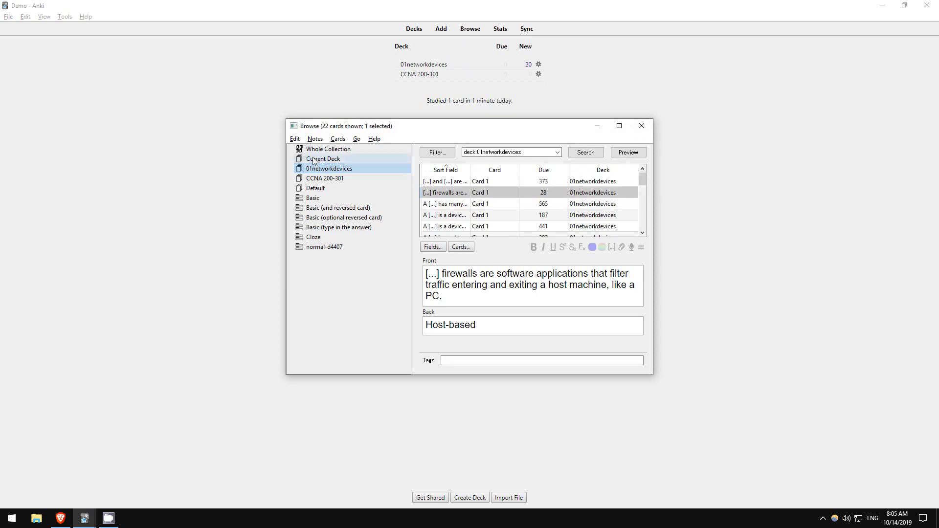
left_click(295, 138)
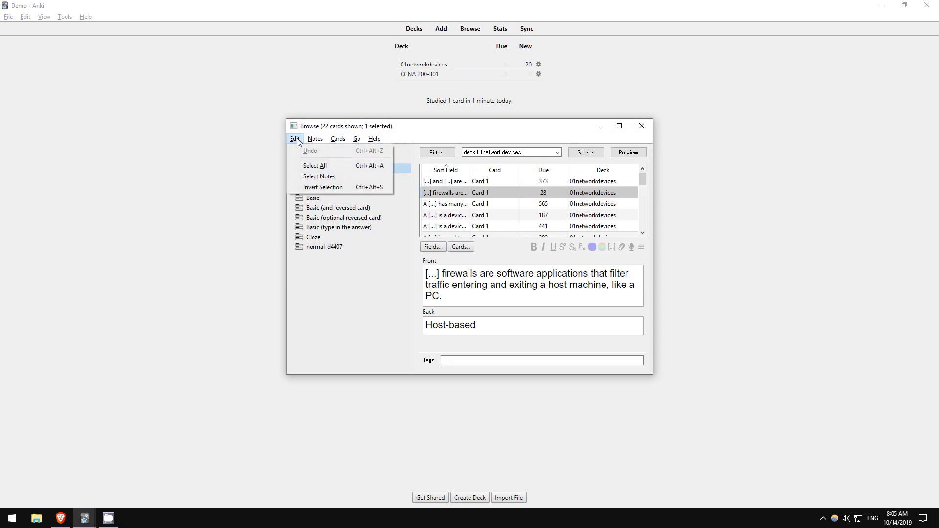
left_click(312, 165)
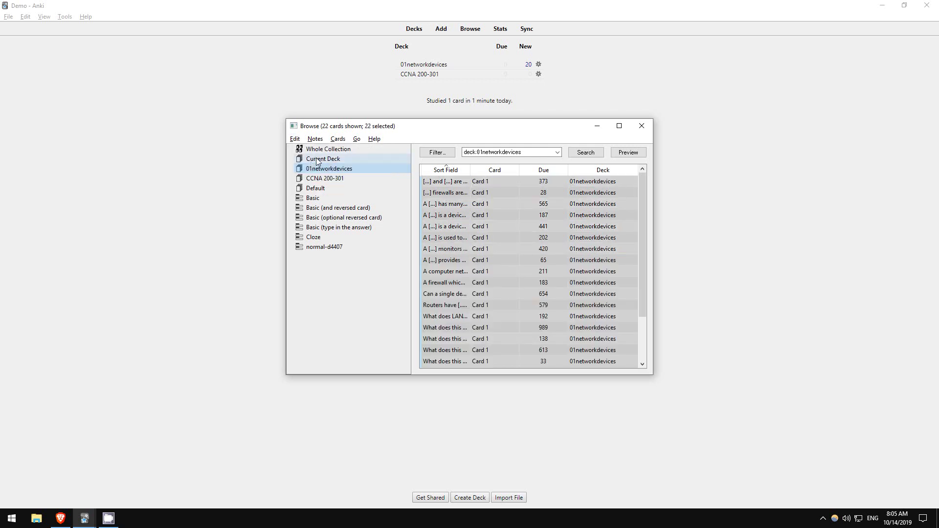
left_click(337, 139)
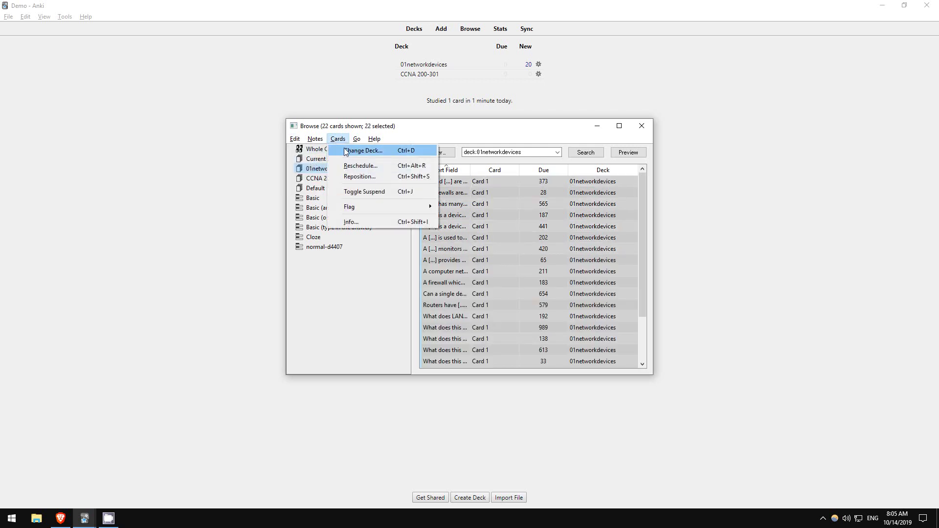
left_click(347, 151)
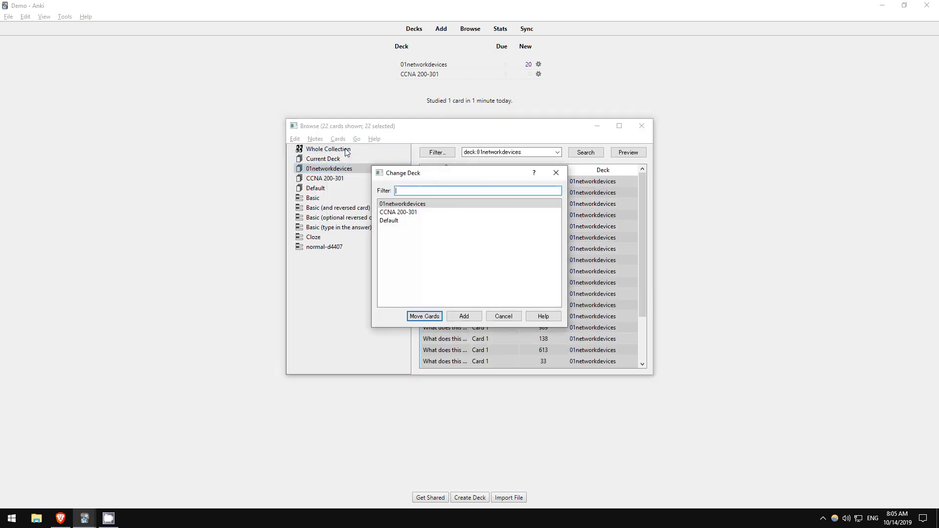
left_click(406, 214)
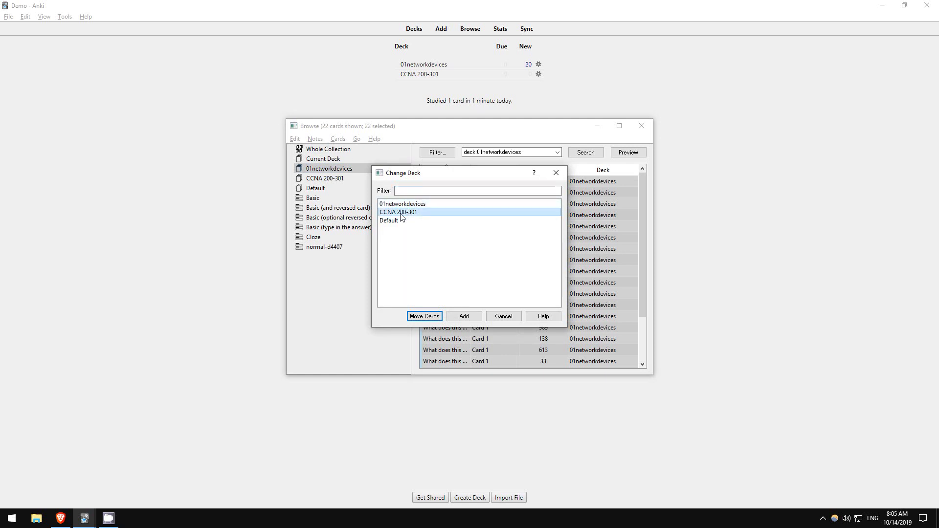
left_click(424, 316)
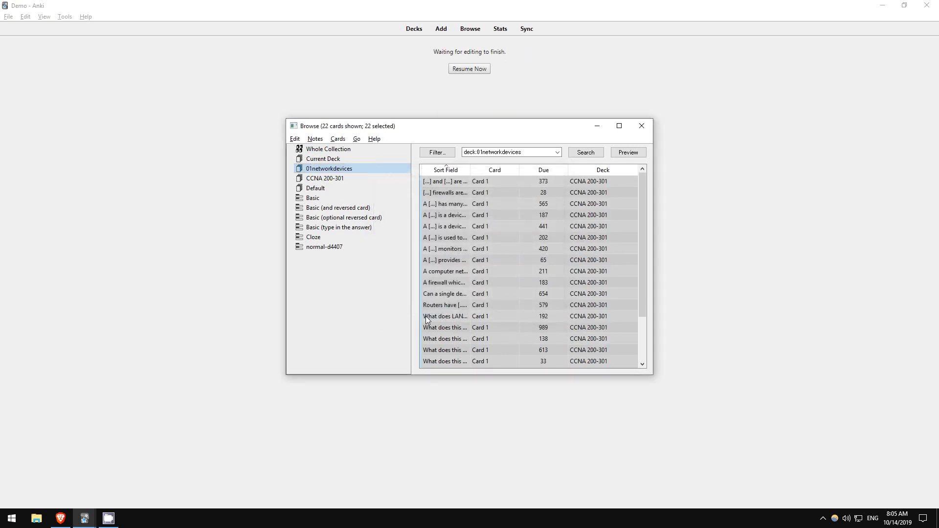
left_click(641, 126)
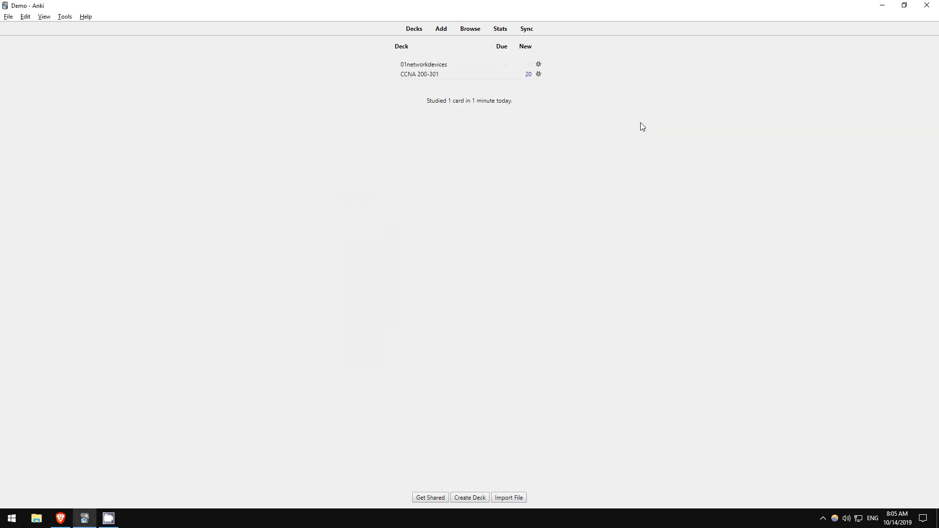
Delete the empty 01networkdevices deck and open the CCNA 200-301 overview showing 20 new cards
left_click(538, 63)
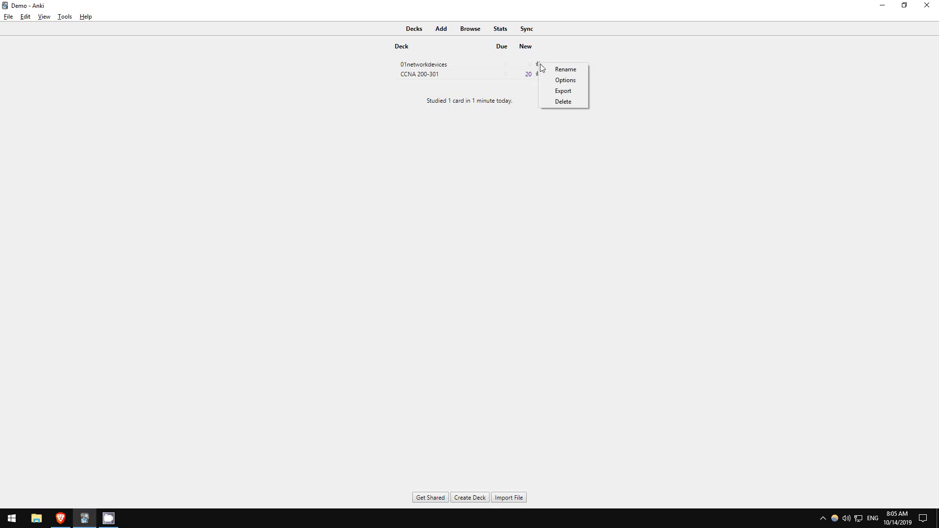
left_click(560, 103)
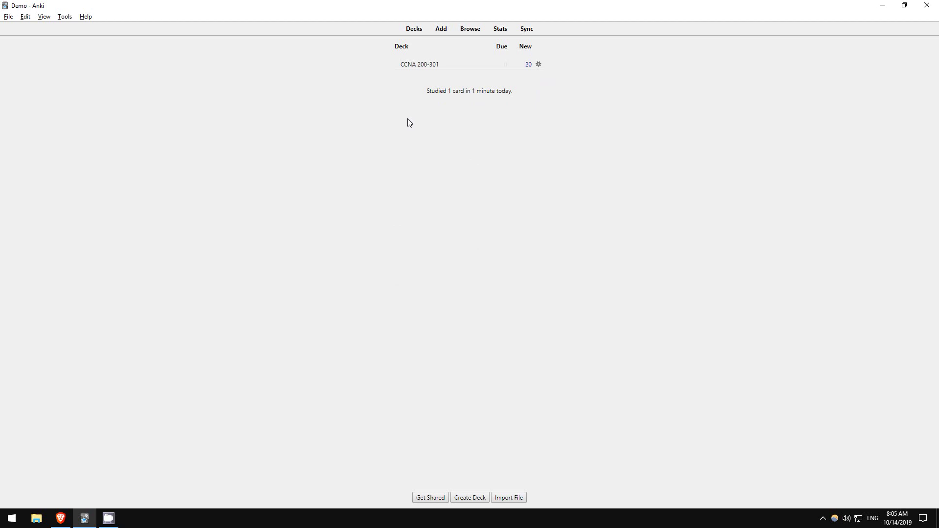
left_click(419, 65)
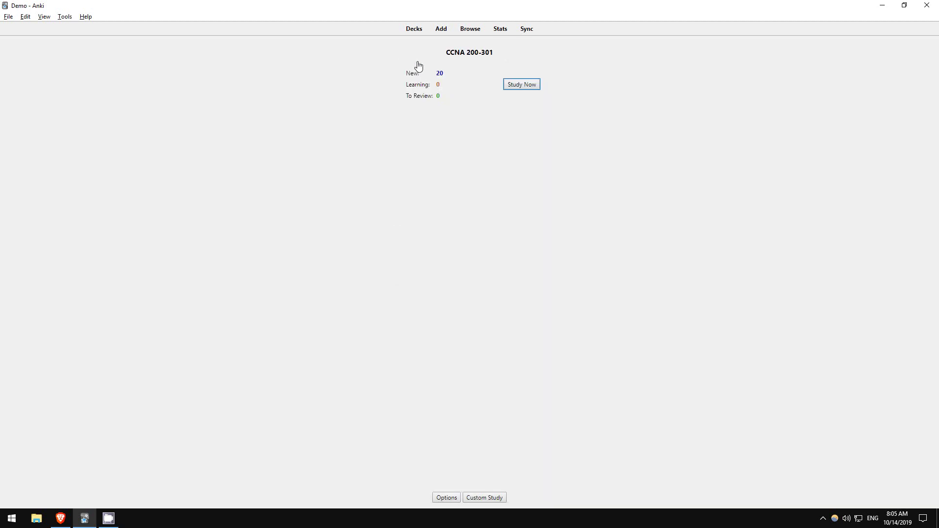
Start studying CCNA 200-301 and reveal the firewall card's answer, 'Host-based'
left_click(517, 86)
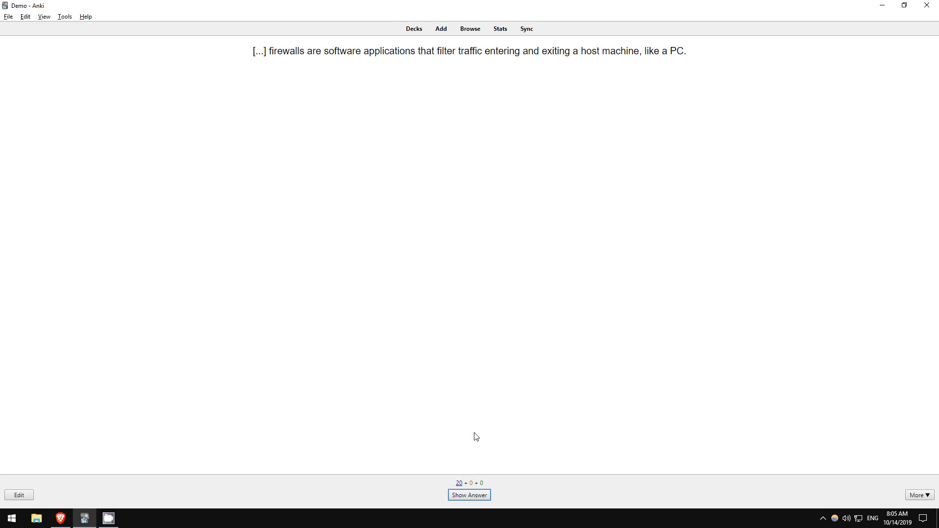
left_click(470, 496)
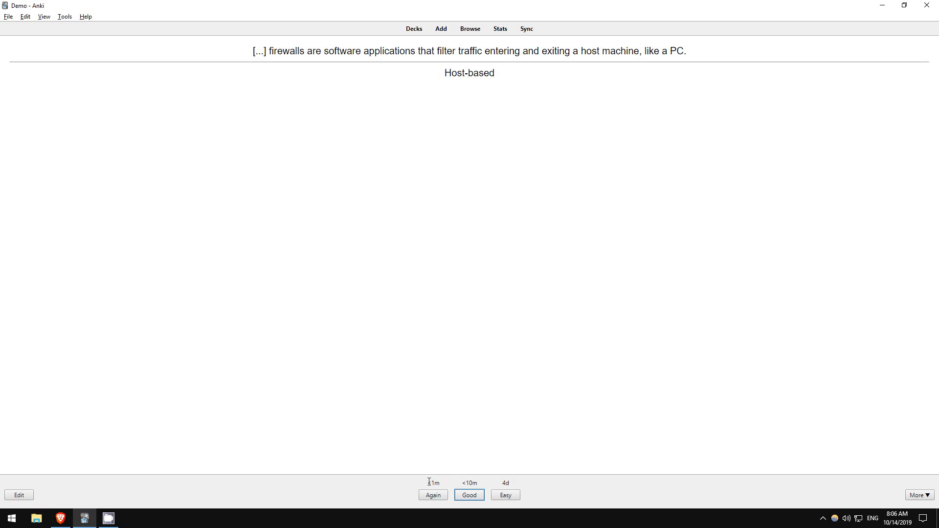
left_click_drag(427, 483, 444, 484)
Answer every new CCNA card Good until 0 new and 20 learning cards remain
left_click(472, 496)
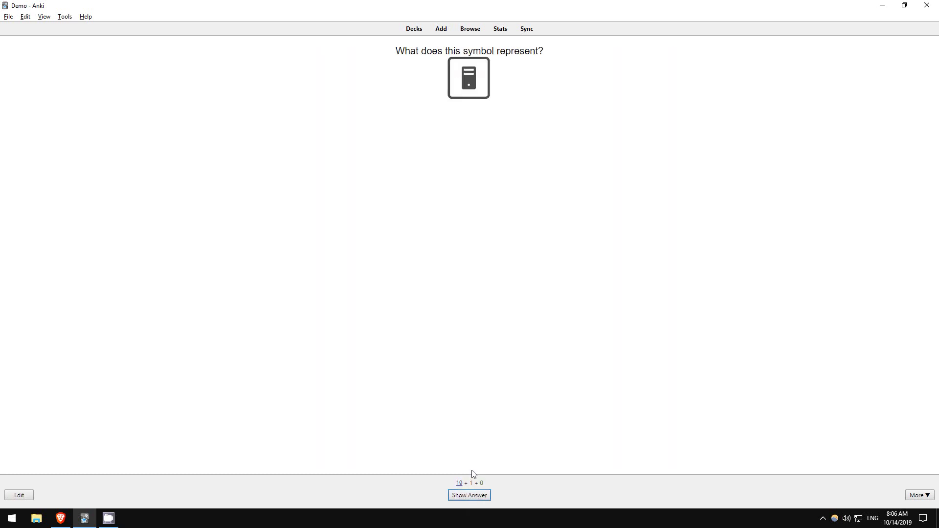
left_click(469, 495)
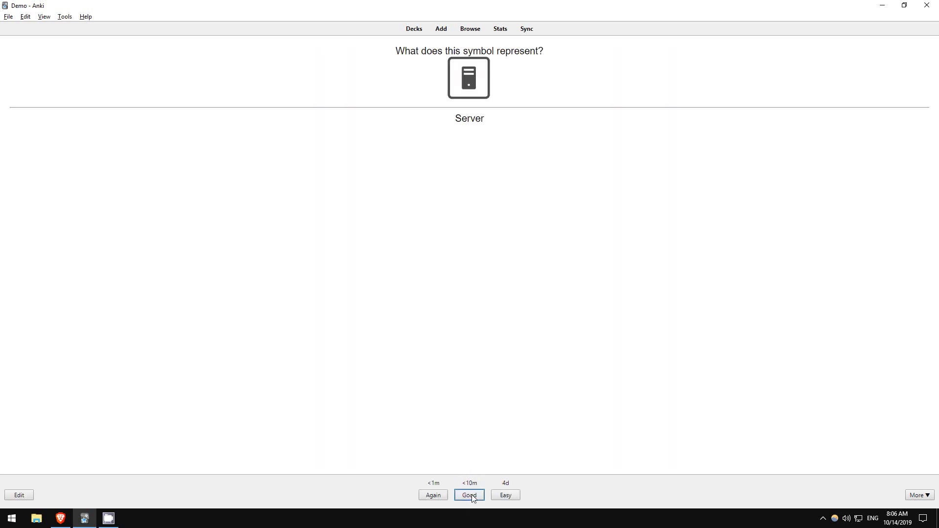
left_click(473, 496)
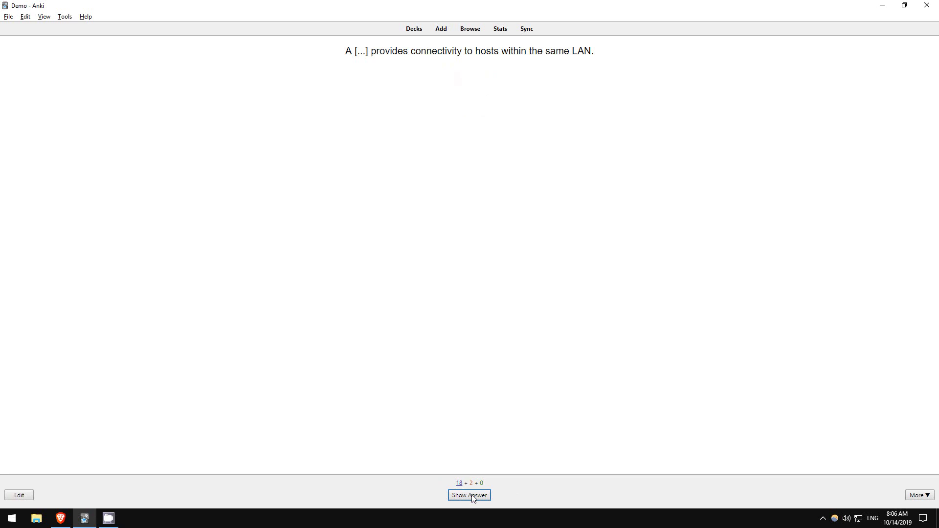
left_click(473, 495)
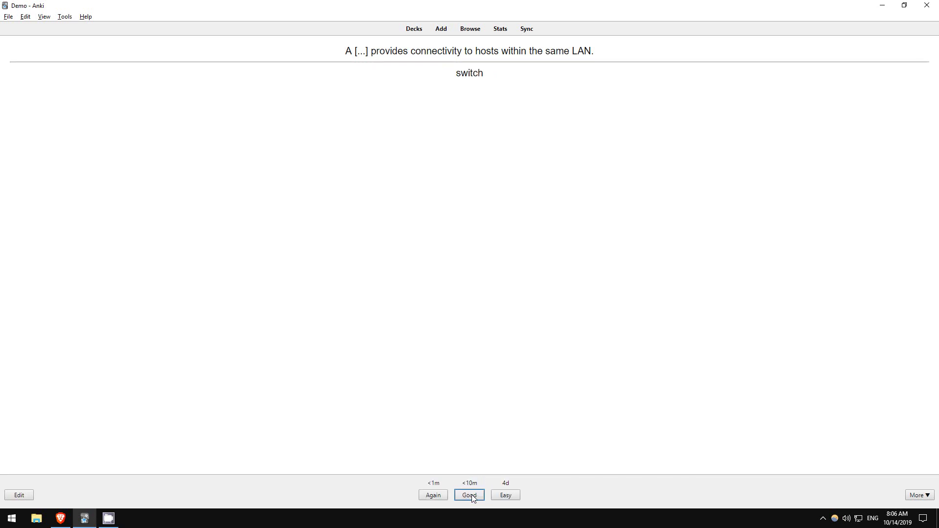
left_click(473, 496)
left_click(472, 495)
left_click(472, 495)
left_click(472, 496)
left_click(473, 495)
left_click(472, 496)
left_click(472, 496)
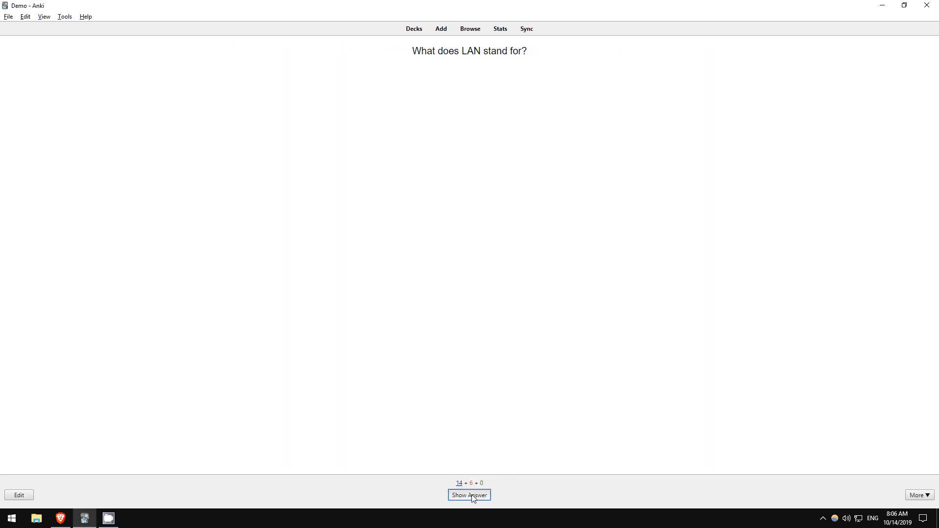
left_click(473, 495)
left_click(473, 495)
left_click(472, 496)
left_click(473, 495)
left_click(472, 495)
left_click(472, 496)
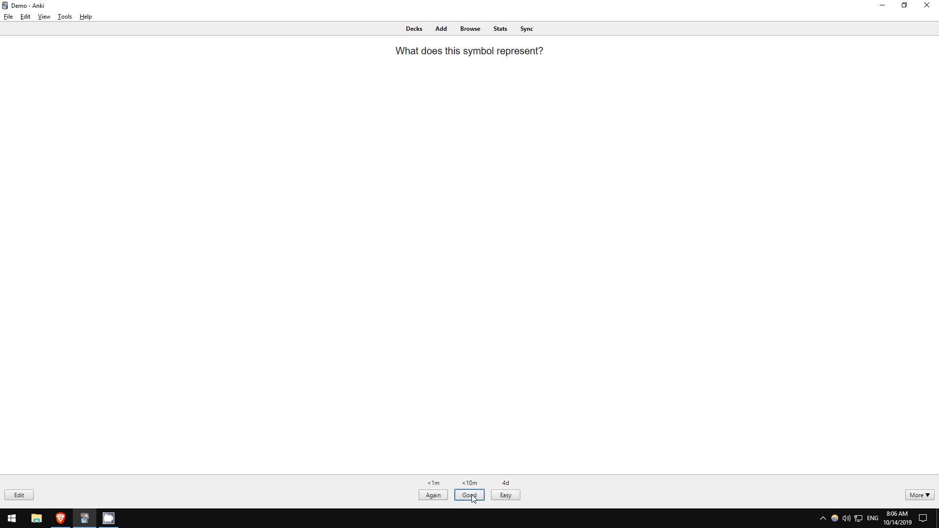
left_click(473, 496)
left_click(473, 496)
left_click(473, 495)
left_click(473, 496)
left_click(472, 495)
left_click(472, 495)
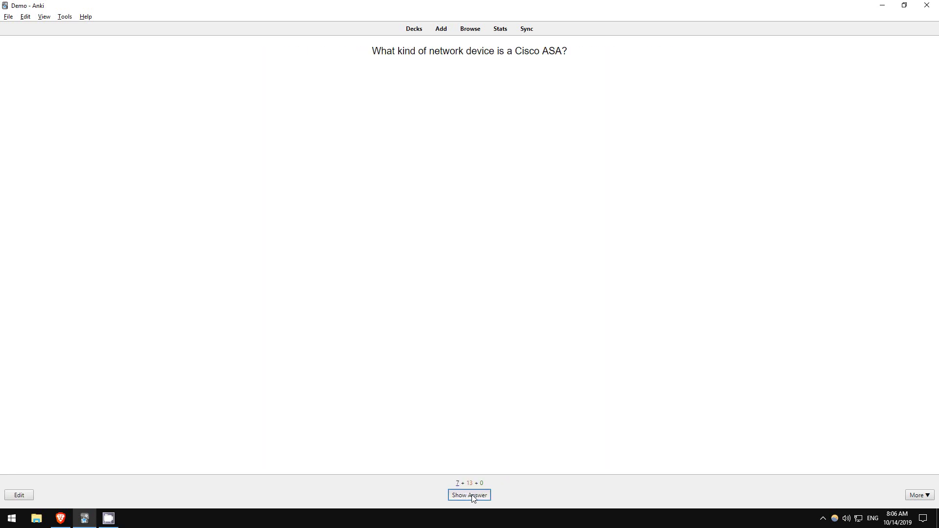
left_click(472, 496)
left_click(472, 496)
left_click(473, 496)
left_click(472, 495)
left_click(472, 495)
left_click(472, 495)
left_click(473, 496)
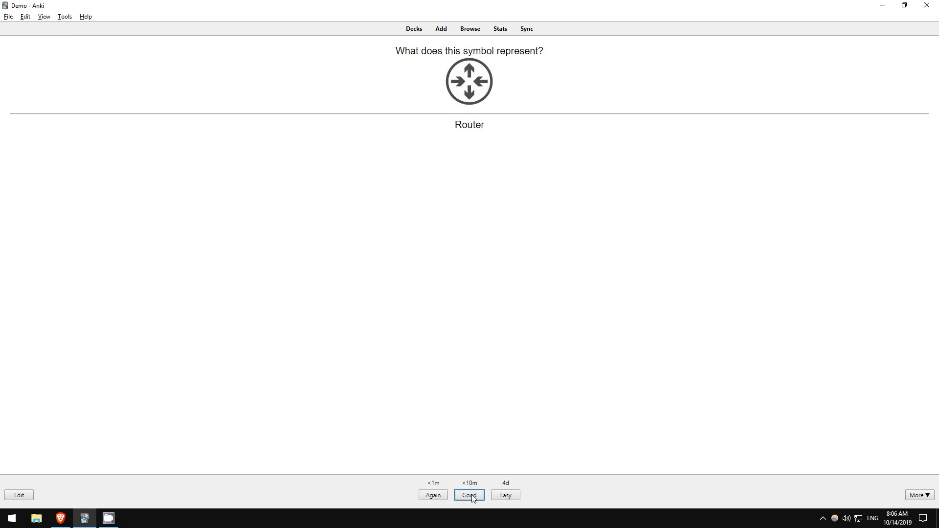
left_click(473, 496)
left_click(473, 496)
left_click(473, 495)
left_click(473, 495)
left_click(472, 496)
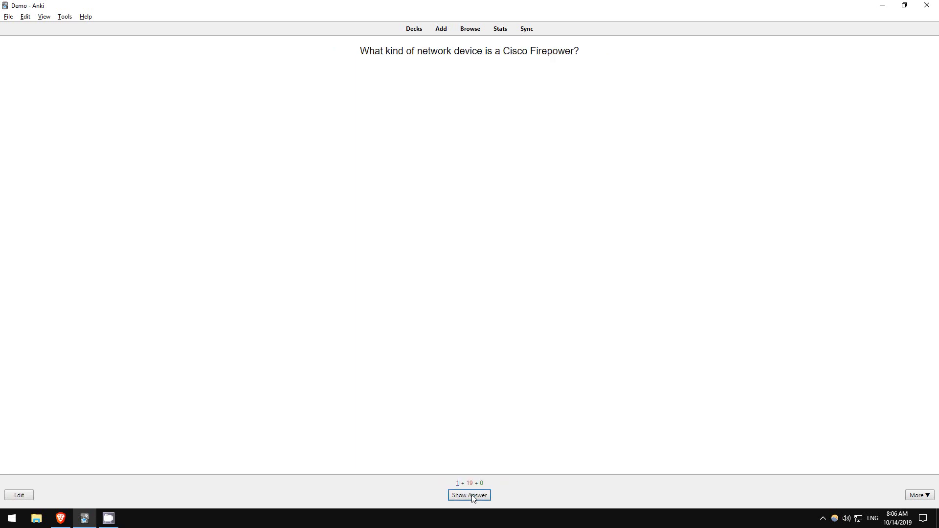
left_click(472, 496)
left_click(473, 496)
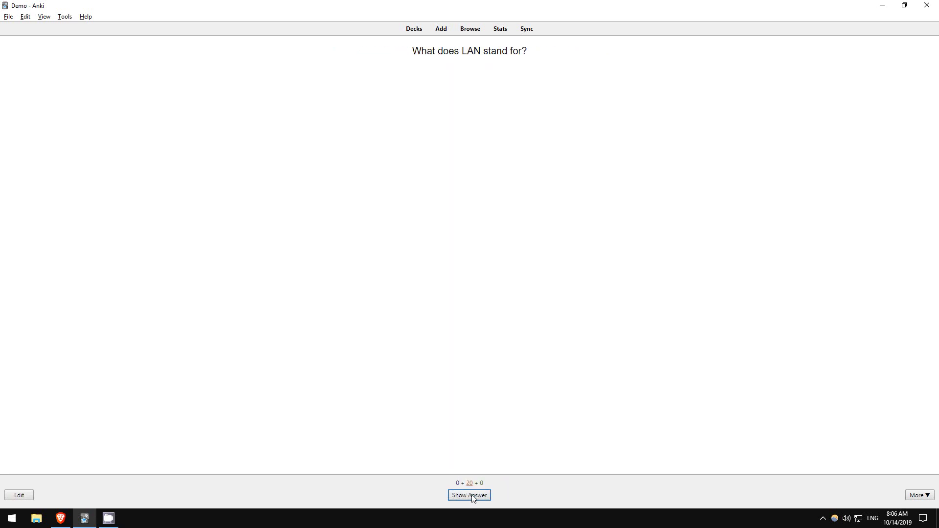
left_click(473, 495)
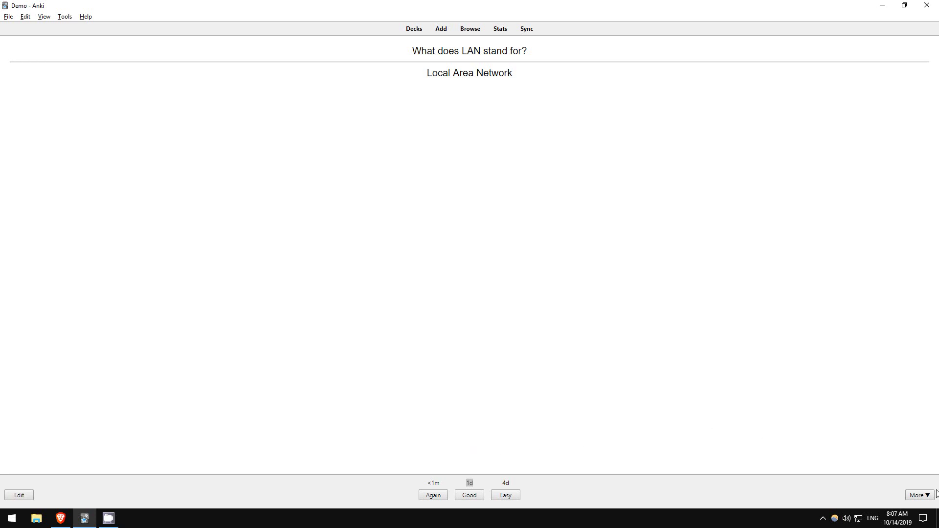
Delete the LAN card's note from the More menu
left_click(923, 496)
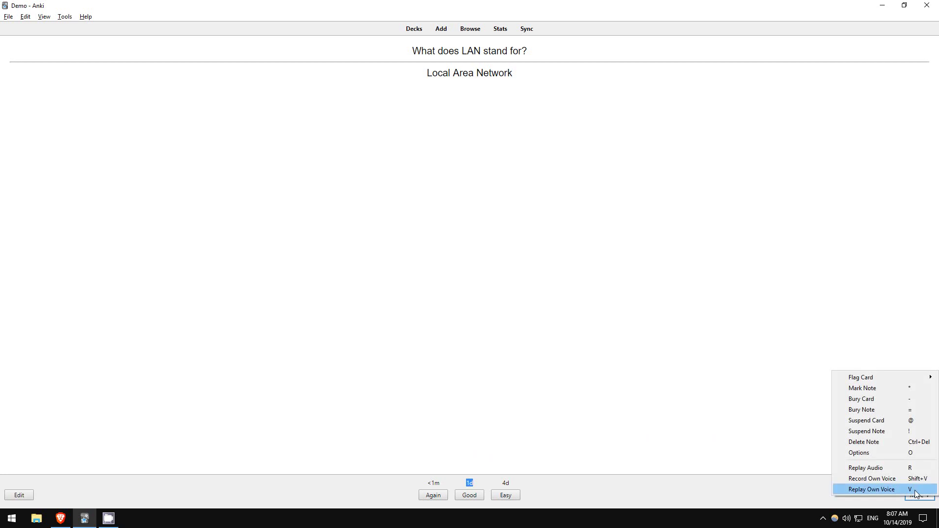
left_click(880, 445)
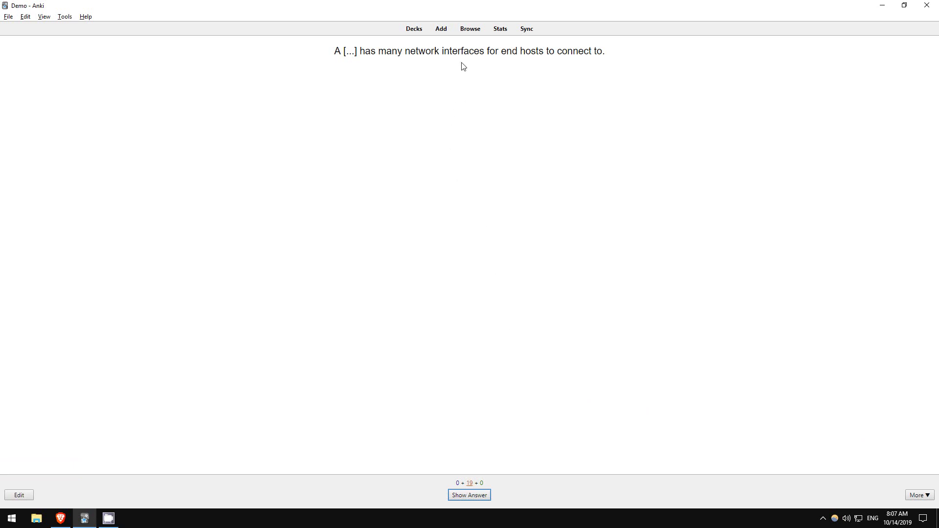
In the card browser, check the network-interfaces card's Front and its Back, 'switch', then close the browser
left_click(468, 30)
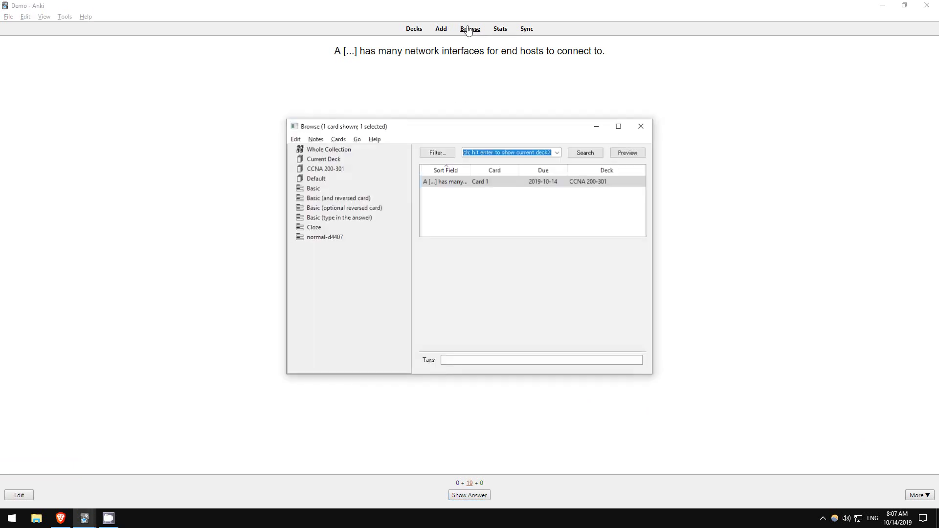
triple_click(489, 287)
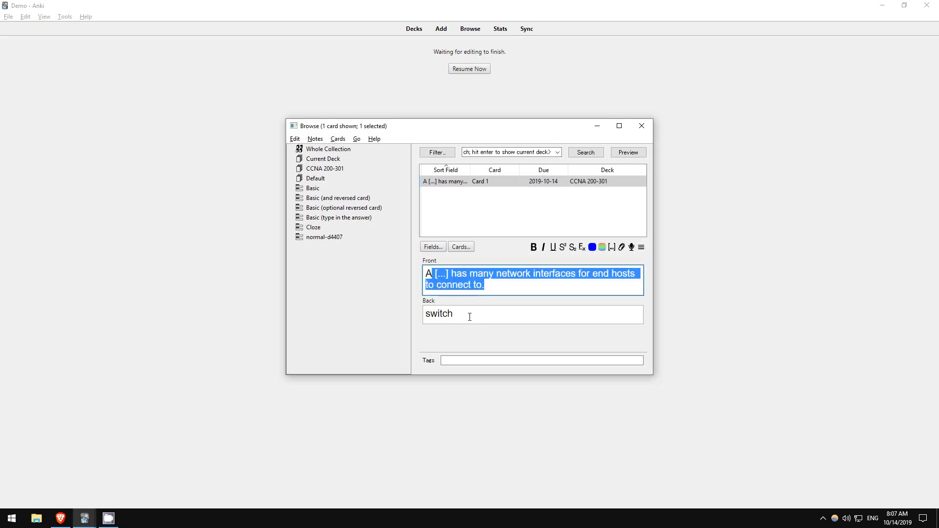
left_click(469, 317)
double_click(469, 317)
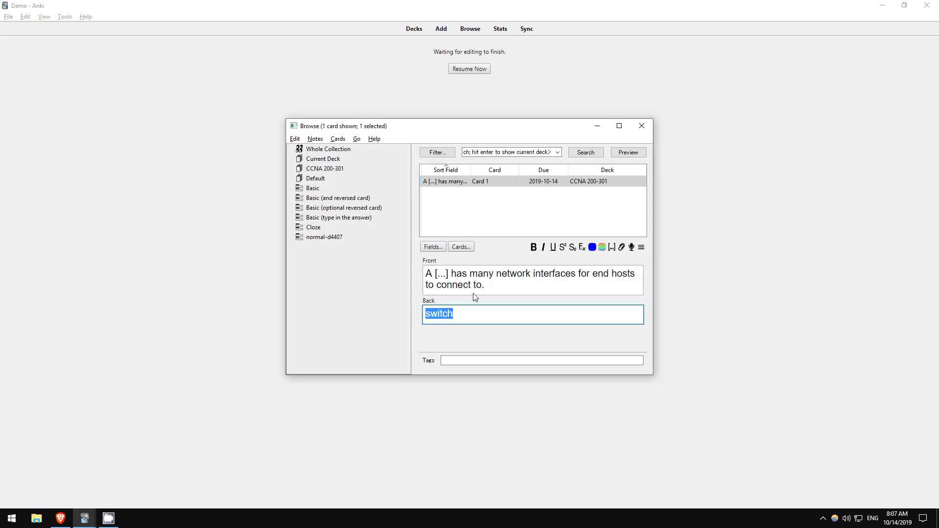
left_click(476, 292)
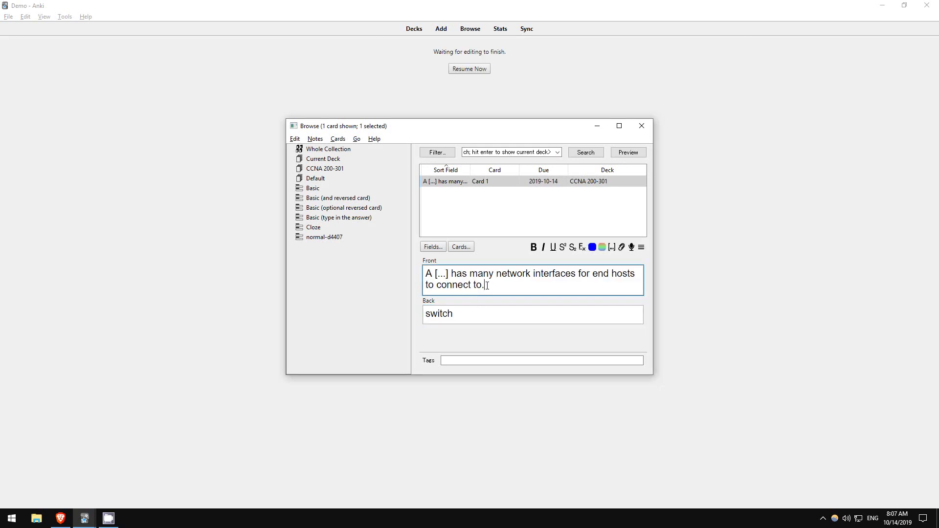
left_click(642, 125)
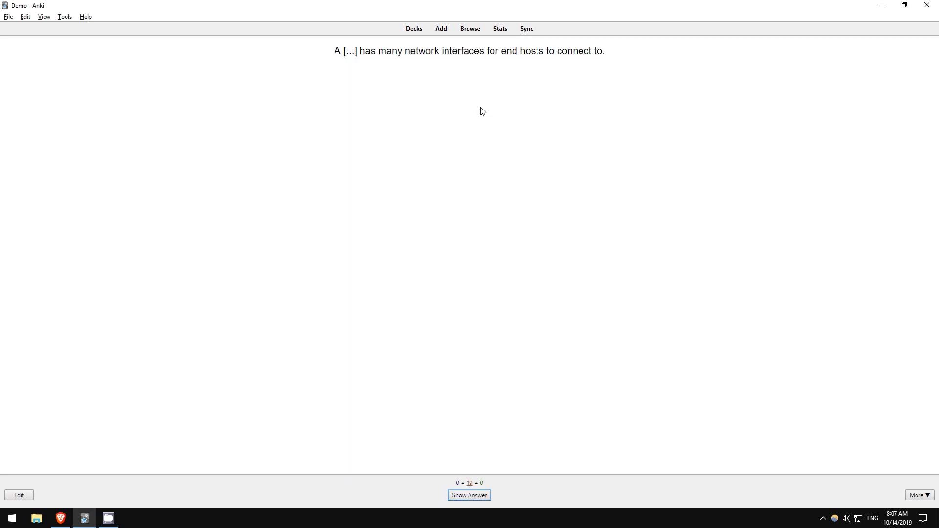
Open the Add window for a Basic card in CCNA 200-301 and place the cursor in the Back field
left_click(441, 30)
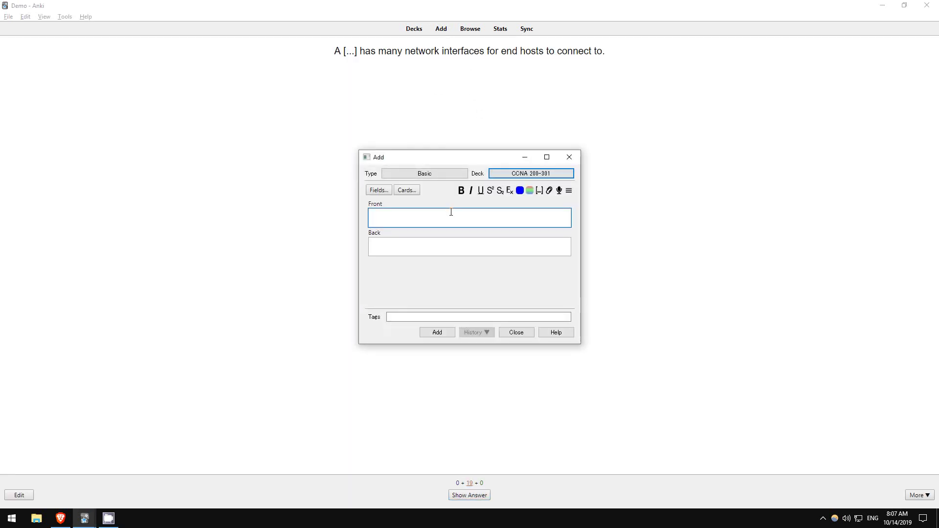
left_click(452, 247)
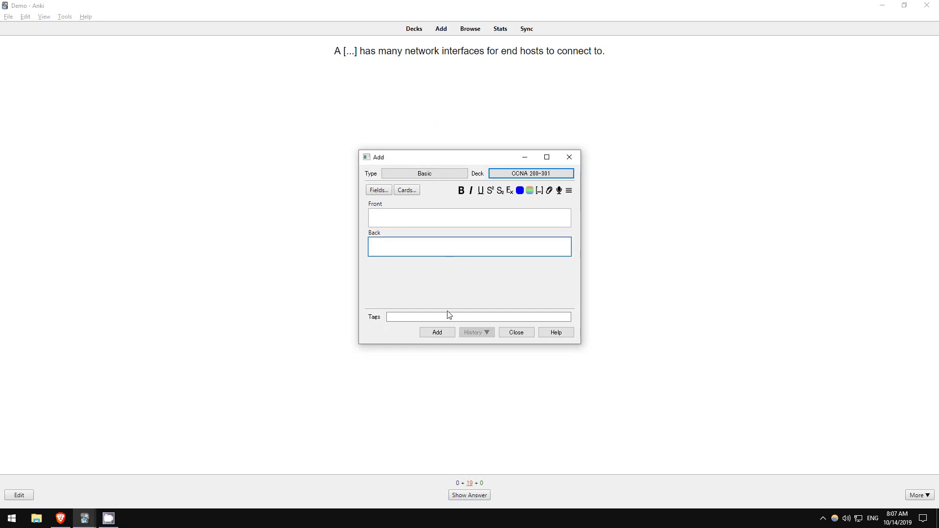